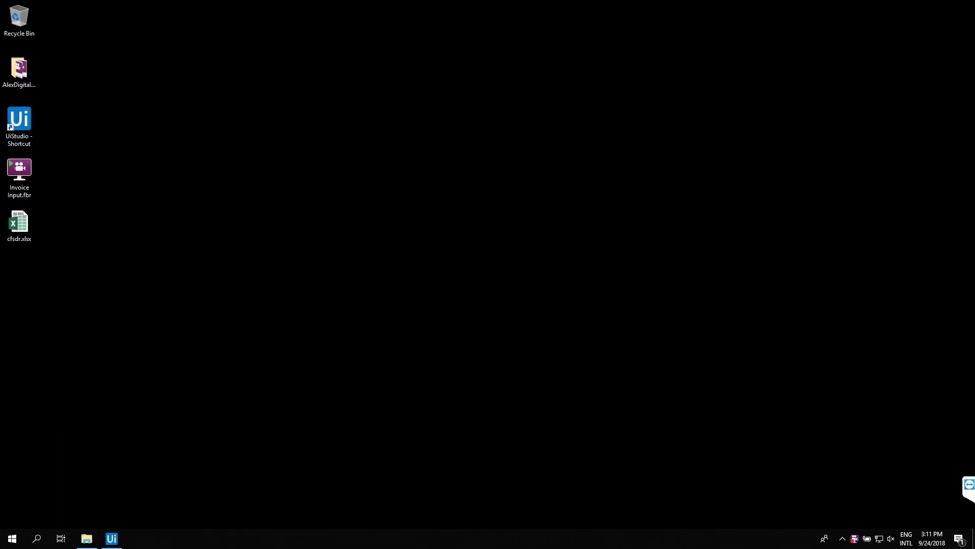
- Launch OmiKont.exe, log in with the account password and select the DEMO CLIENT company
{"action": "key", "text": "super+r"}
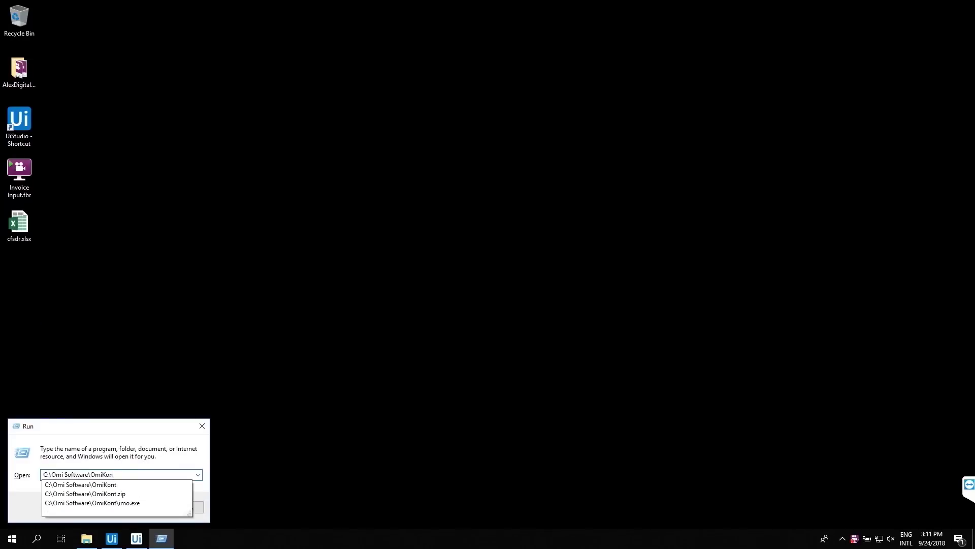
{"action": "key", "text": "Return"}
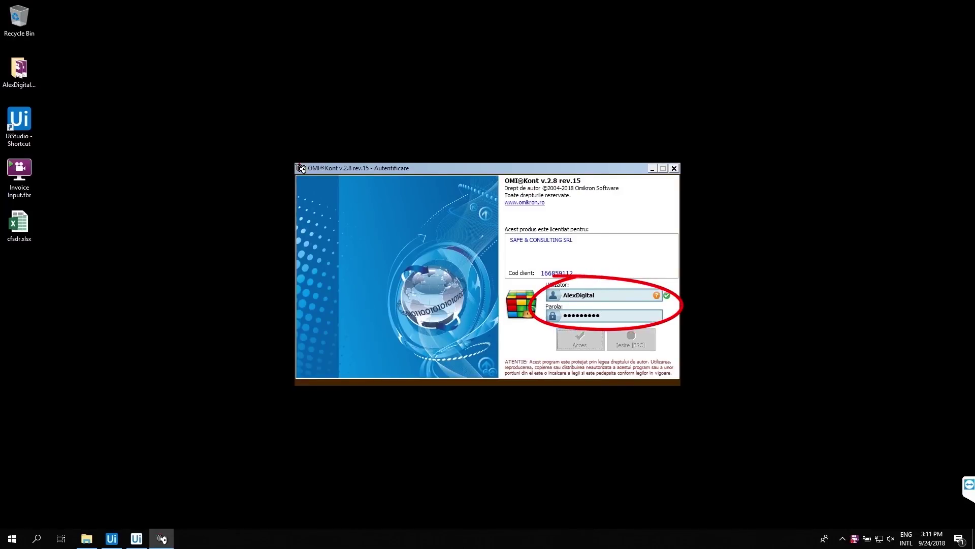
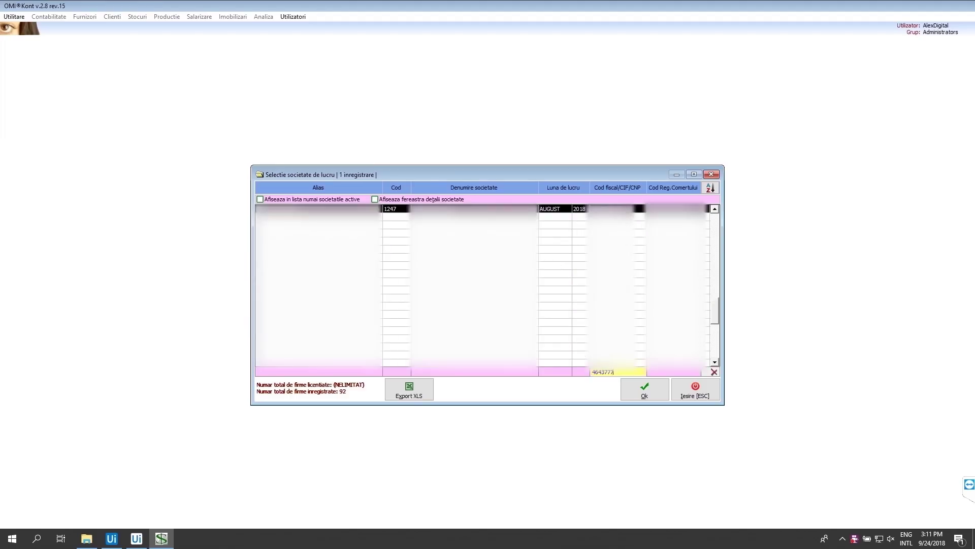
{"action": "key", "text": "Return"}
- Set the working month to SEPTEMBRIE 2018 via Utilitare
{"action": "key", "text": "alt+u"}
{"action": "key", "text": "Down"}
{"action": "key", "text": "Down"}
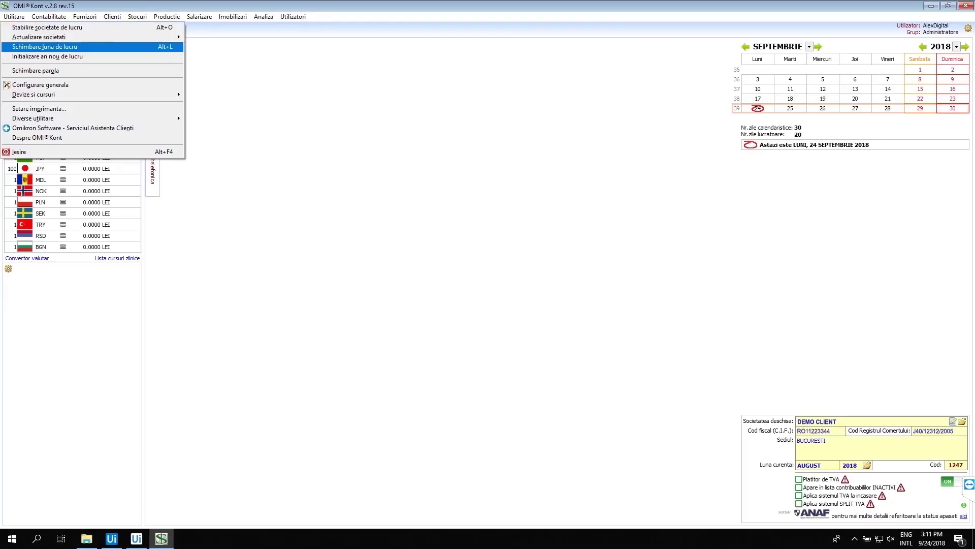
{"action": "key", "text": "Return"}
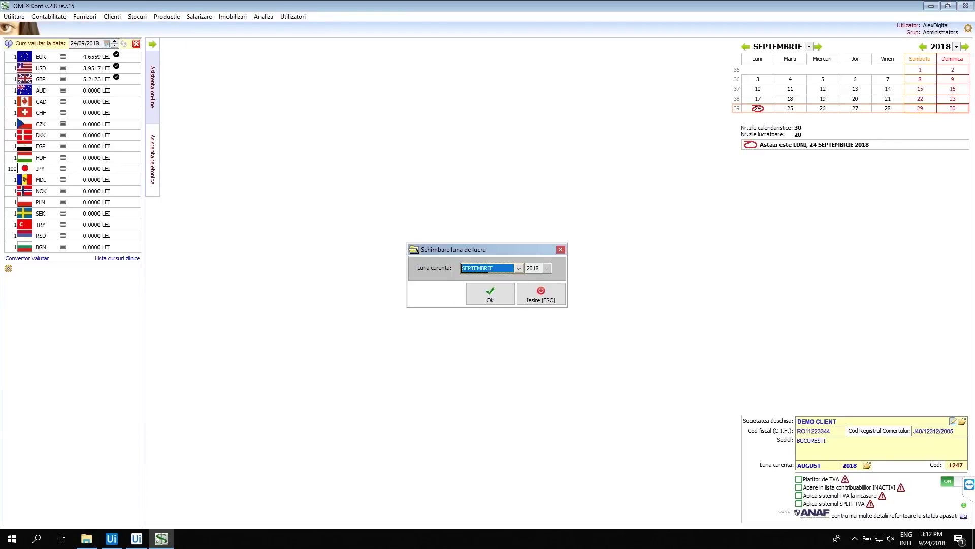
{"action": "key", "text": "Return"}
- Start a new invoice under Clienti > Livrari clienti > Adaugare
{"action": "key", "text": "alt+c"}
{"action": "key", "text": "Down"}
{"action": "key", "text": "Down"}
{"action": "key", "text": "Down"}
{"action": "key", "text": "Down"}
{"action": "key", "text": "Down"}
{"action": "key", "text": "Right"}
{"action": "key", "text": "Return"}
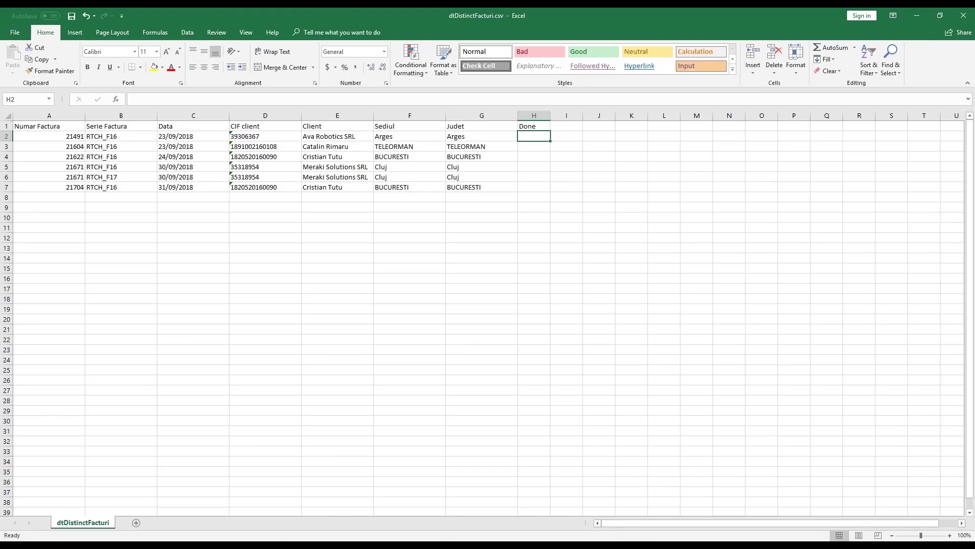
- Add AVA ROBOTICS DESIGN S.R.L. from ANAF data; set series RTCH_F16, number 21491, date 23/09/2018
{"action": "left_click", "coordinate": [7, 137]}
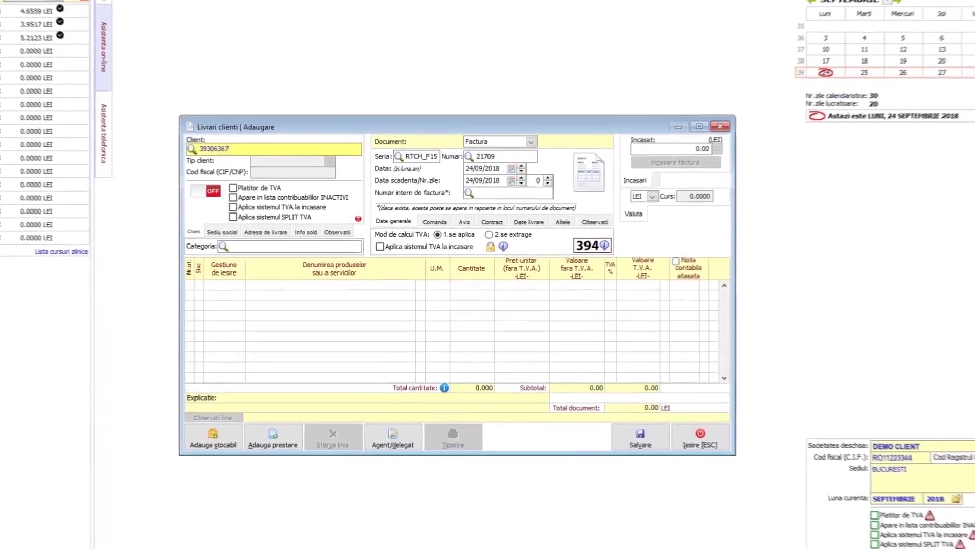
{"action": "key", "text": "Return"}
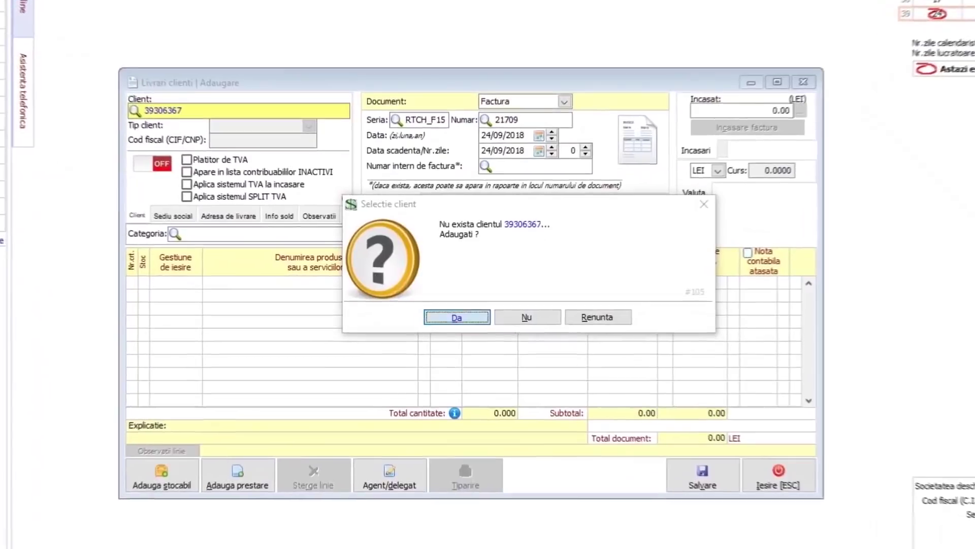
{"action": "key", "text": "Return"}
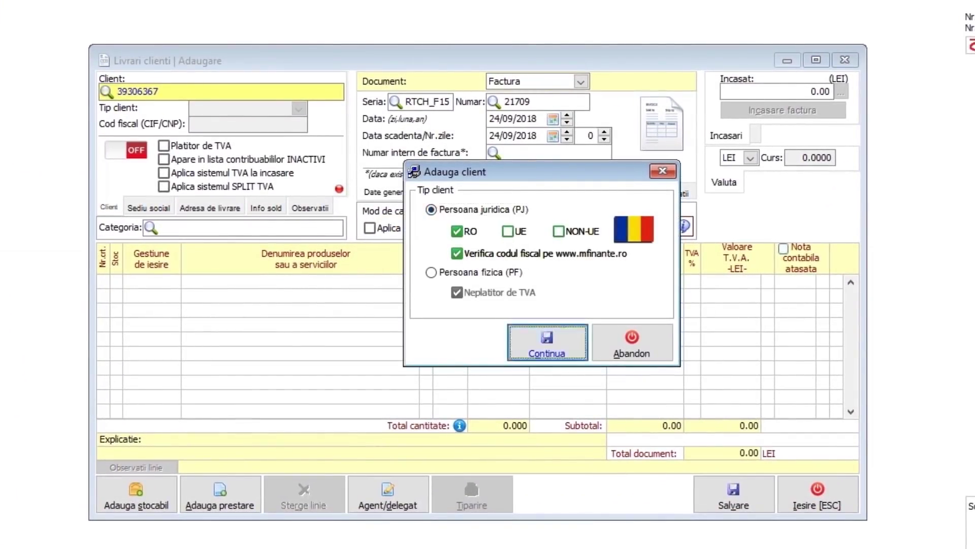
{"action": "key", "text": "Return"}
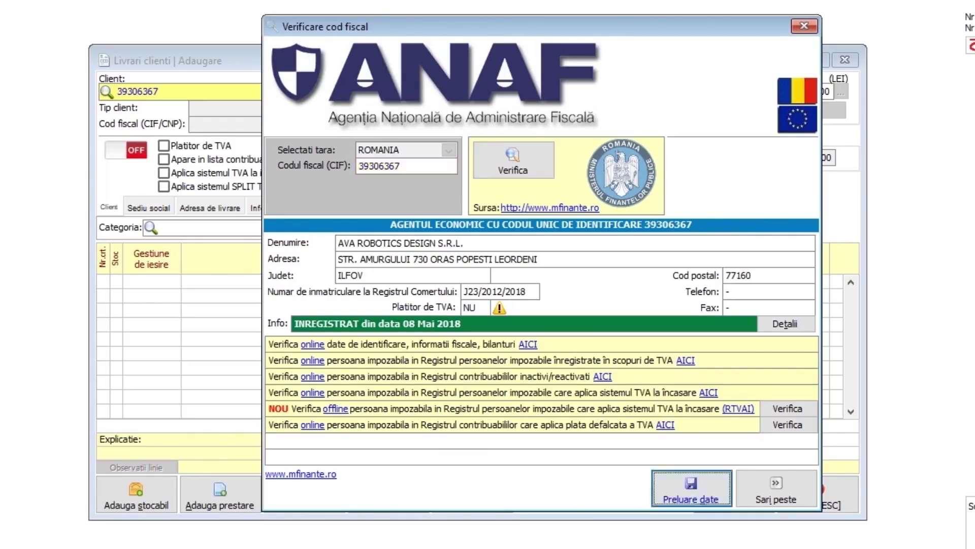
{"action": "key", "text": "Return"}
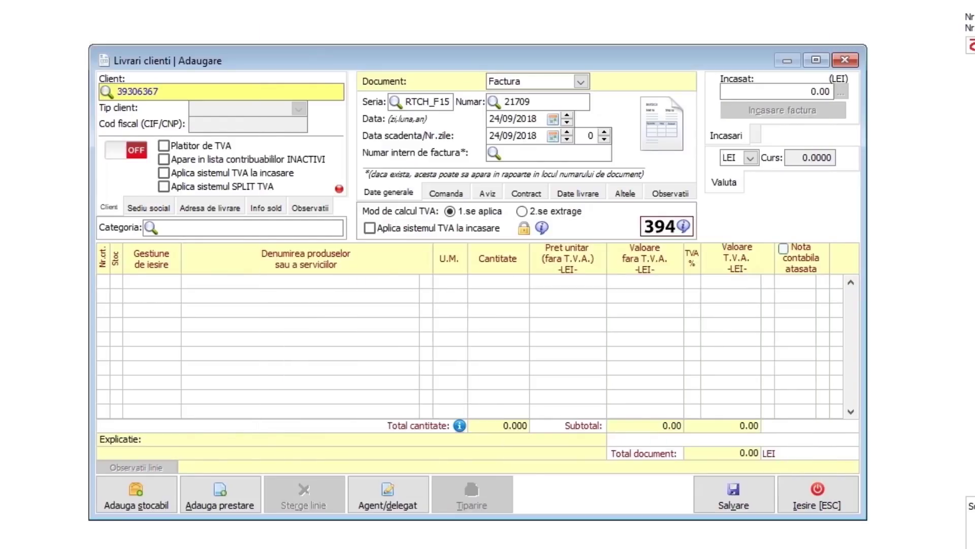
{"action": "key", "text": "Return"}
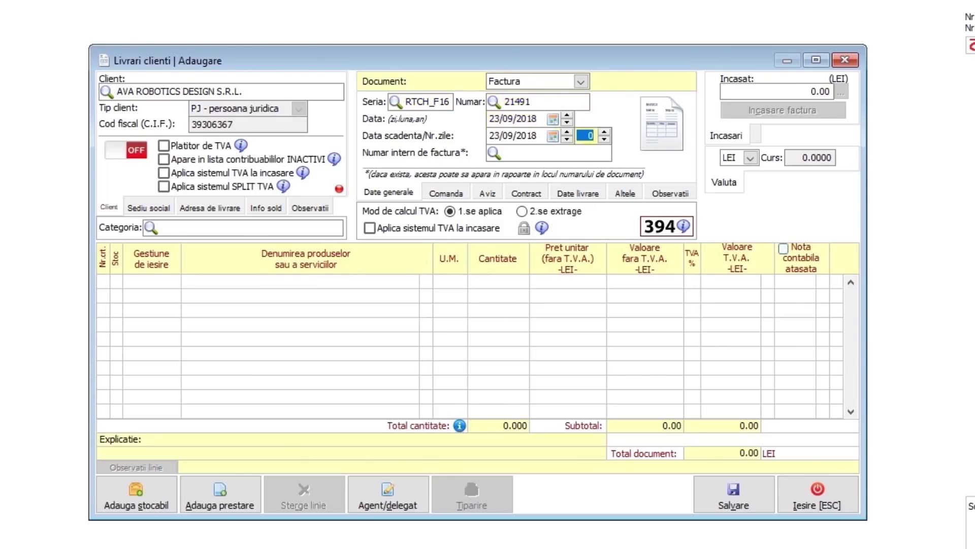
- Add a VANZARE PRODUSE FINITE line at 716.24 LEI plus 19% VAT and save invoice 21491 (852.33 LEI)
{"action": "key", "text": "alt+a"}
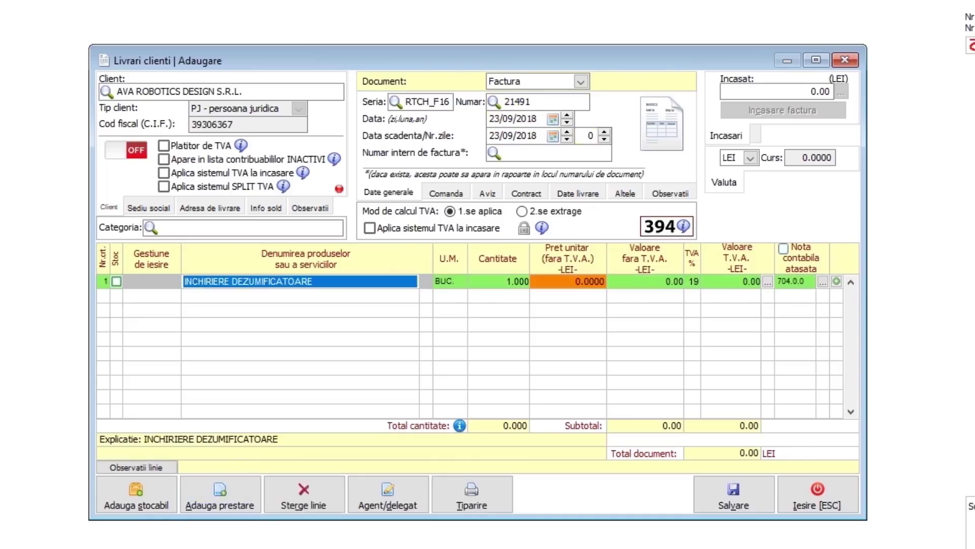
{"action": "type", "text": "VANZARE PRODUSE FINITE"}
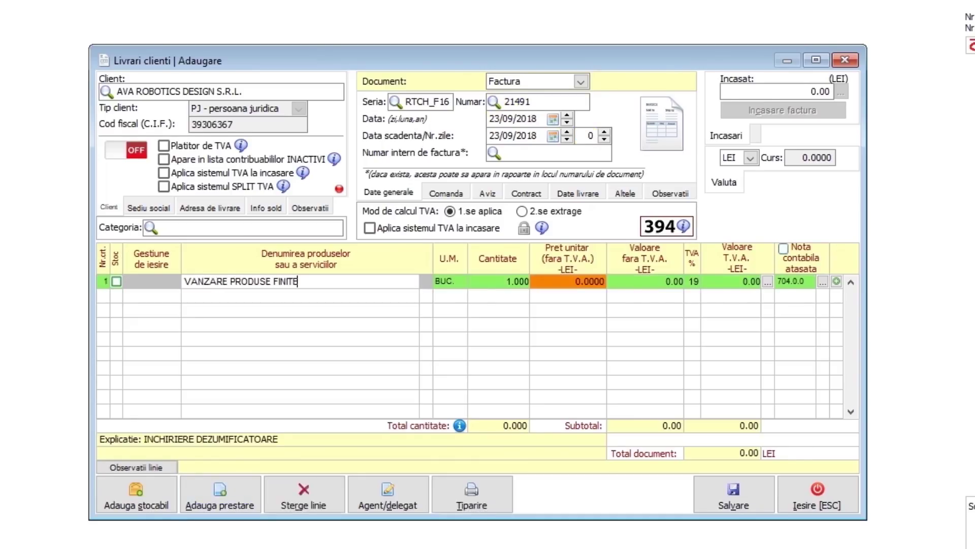
{"action": "key", "text": "Return"}
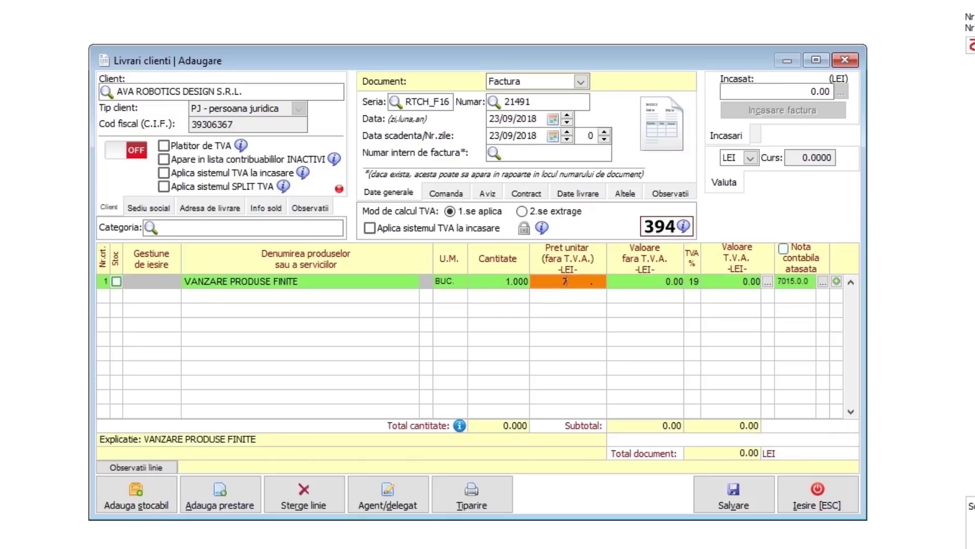
{"action": "type", "text": "4"}
{"action": "key", "text": "Return"}
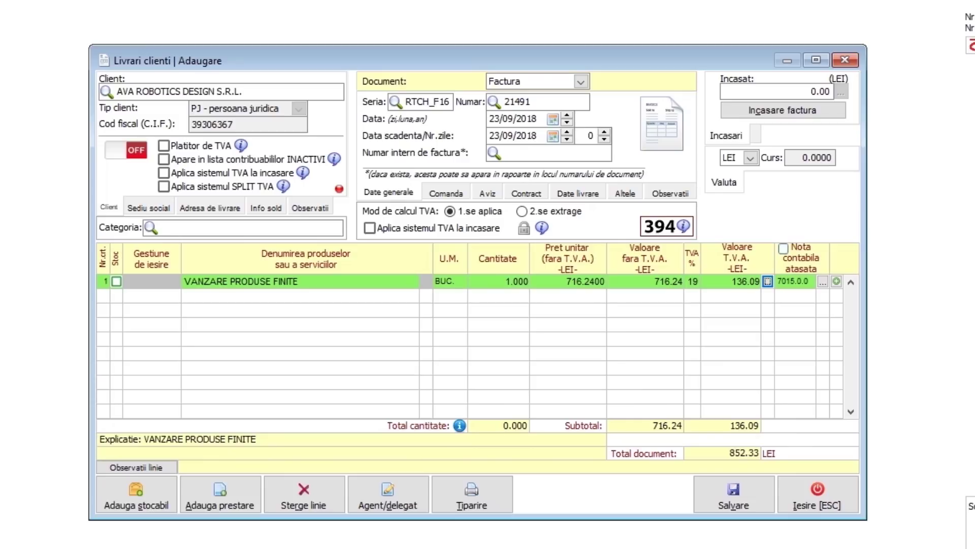
{"action": "key", "text": "alt+v"}
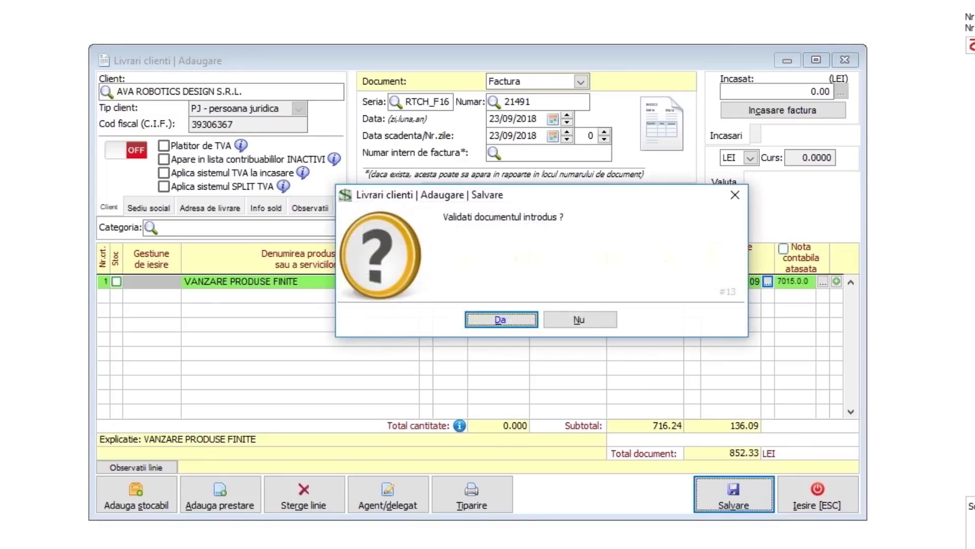
{"action": "key", "text": "Return"}
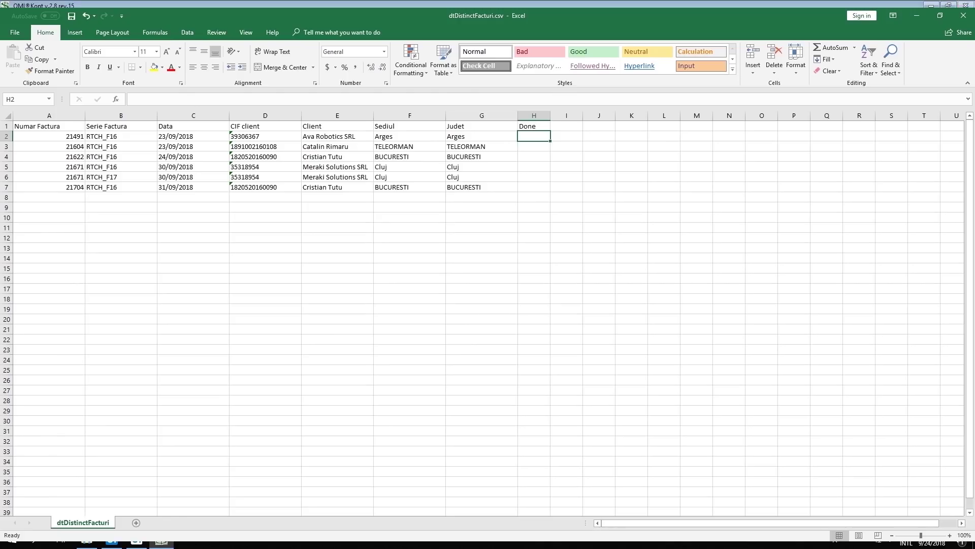
- Mark row 2 as Yes in the Done column of the CSV
{"action": "key", "text": "shift+space"}
{"action": "type", "text": "Yes"}
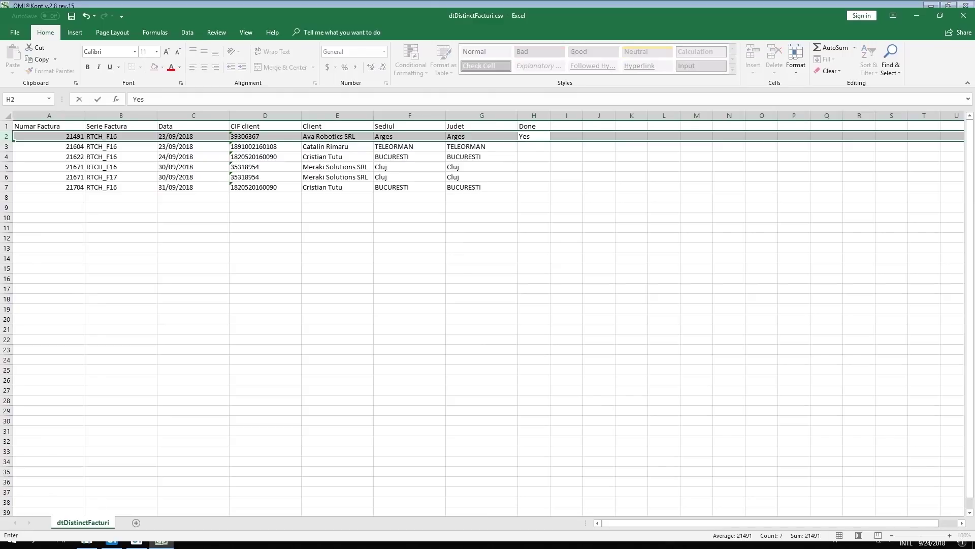
{"action": "key", "text": "Return"}
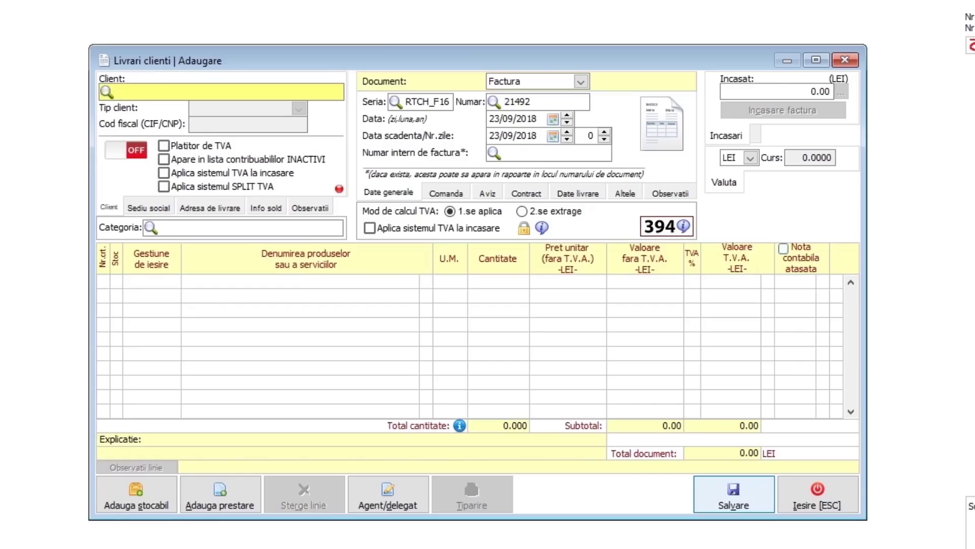
- Add the row 3 client as a new private person and add the VANZARE PRODUSE FINITE line
{"action": "key", "text": "Return"}
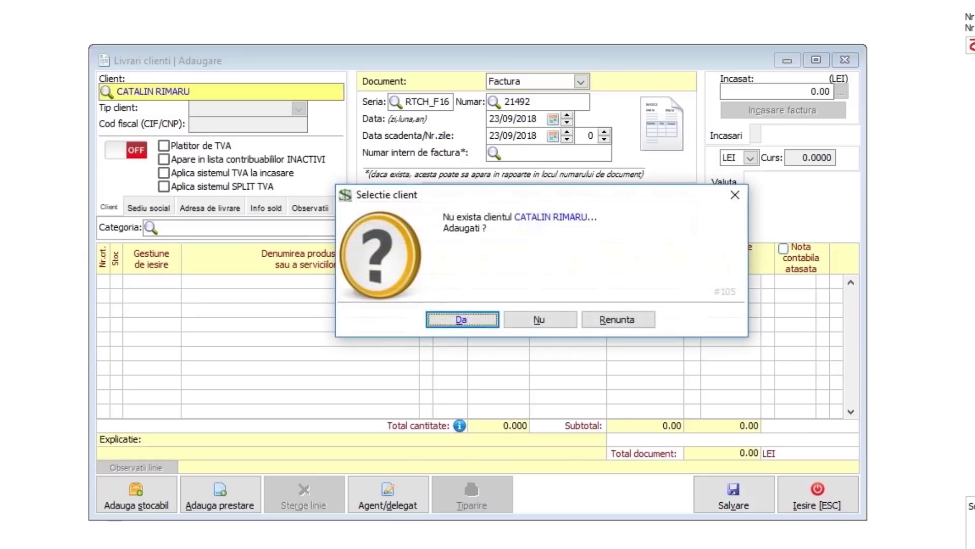
{"action": "key", "text": "Return"}
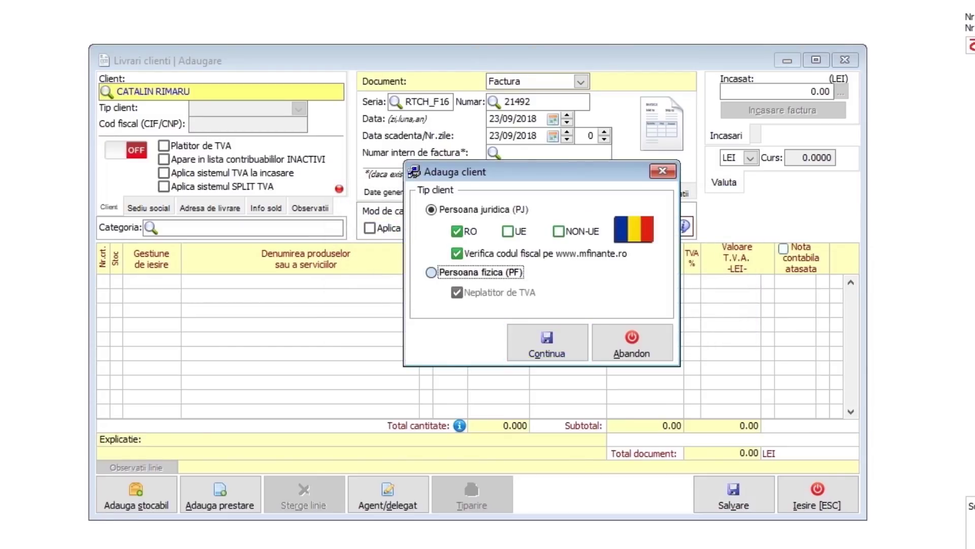
{"action": "key", "text": "Return"}
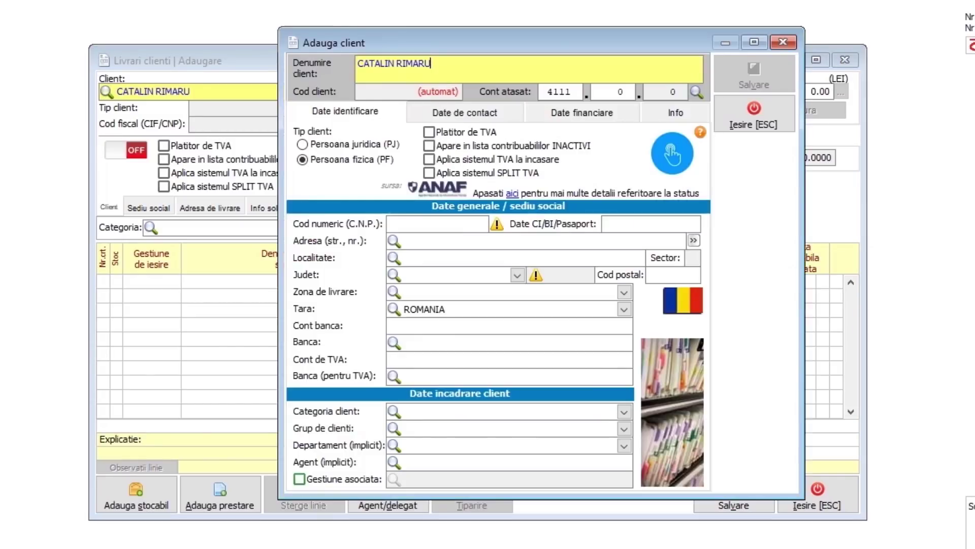
{"action": "key", "text": "Return"}
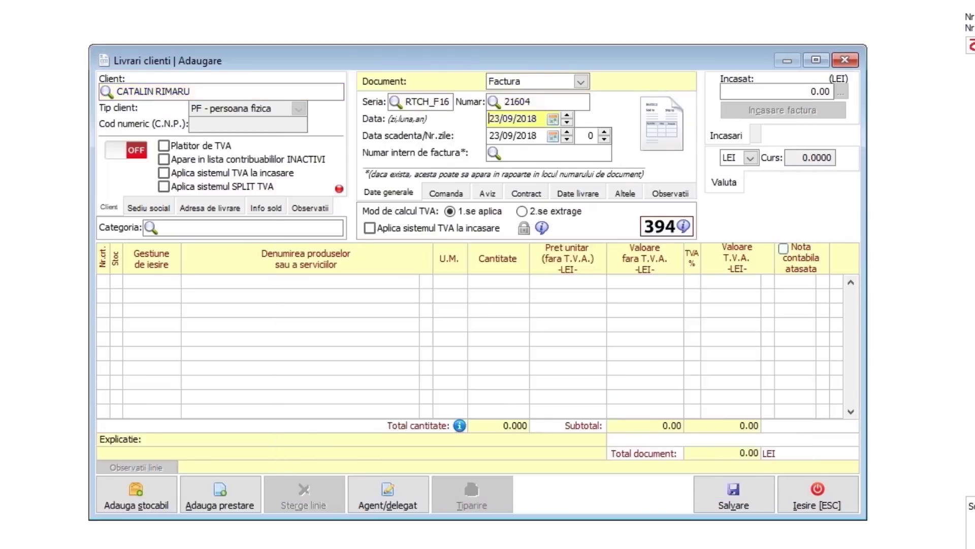
{"action": "key", "text": "Return"}
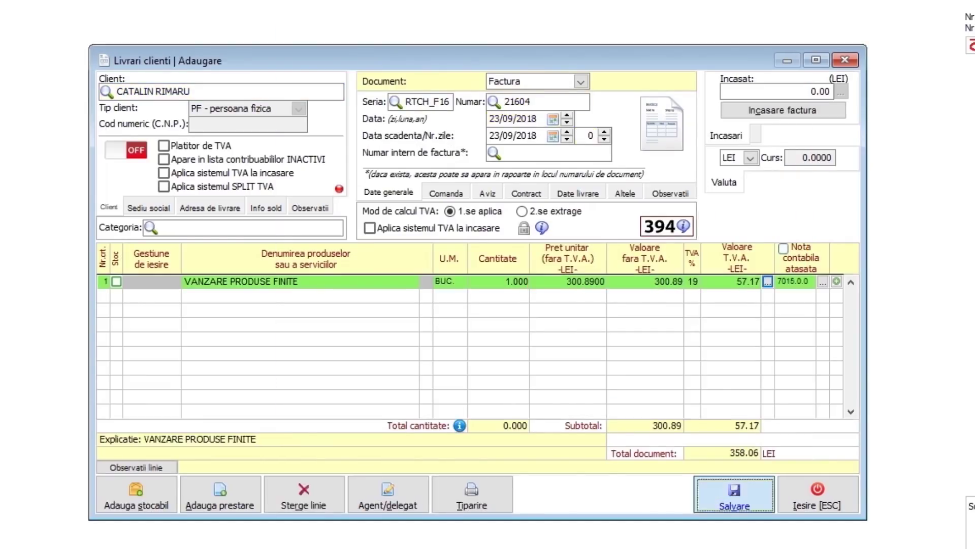
{"action": "key", "text": "Return"}
- Save invoice 21604 (358.06 LEI) and mark H3 as Yes
{"action": "key", "text": "Return"}
{"action": "key", "text": "alt+Tab"}
{"action": "type", "text": "Yes"}
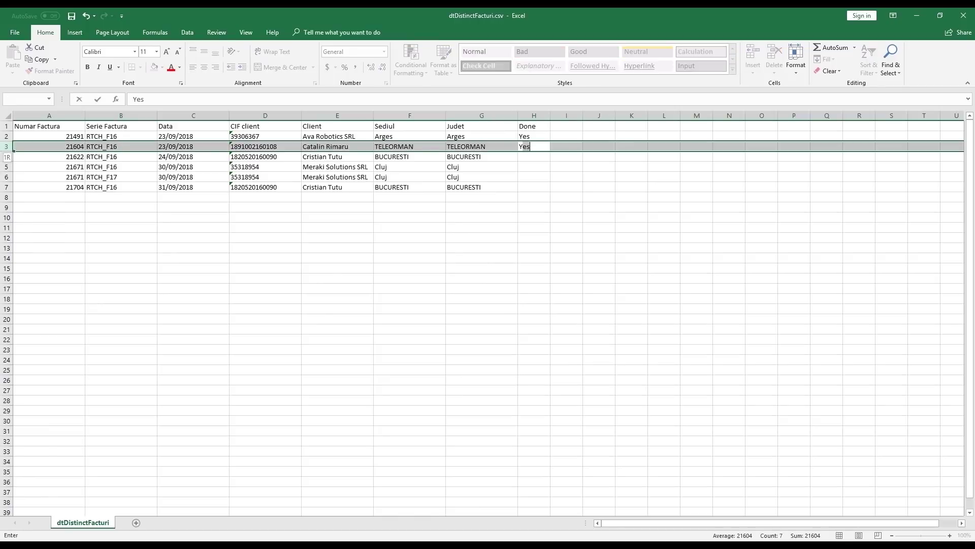
{"action": "key", "text": "Return"}
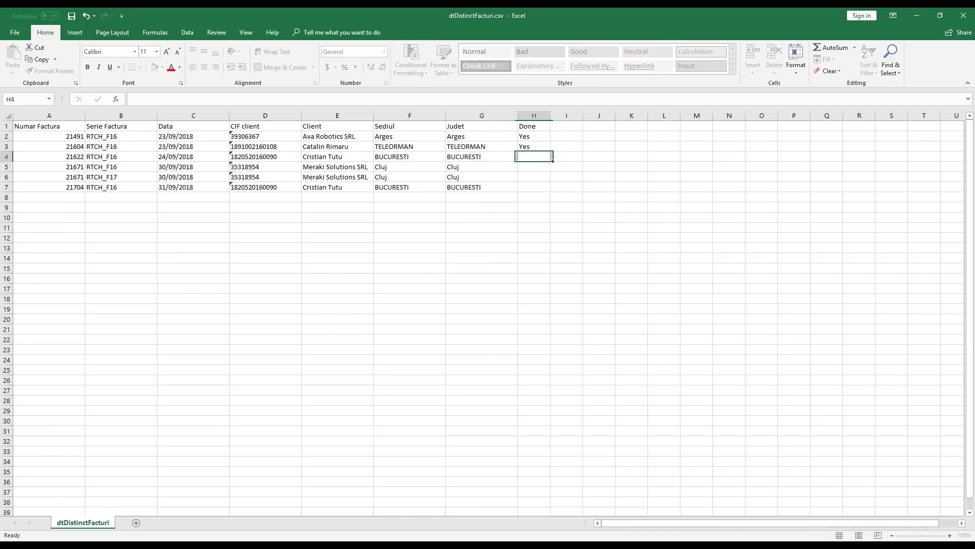
- Enter the row 4 client's name and add them as a new private-person client
{"action": "key", "text": "alt+Tab"}
{"action": "key", "text": "Return"}
{"action": "key", "text": "Return"}
{"action": "key", "text": "Down"}
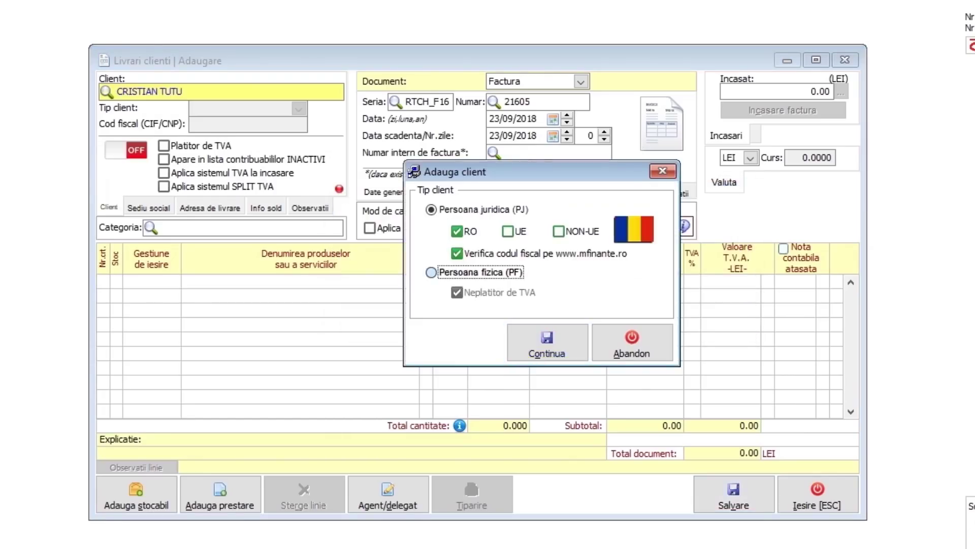
{"action": "key", "text": "Return"}
- Add a VANZARE PRODUSE FINITE line with unit price 874.30
{"action": "key", "text": "Return"}
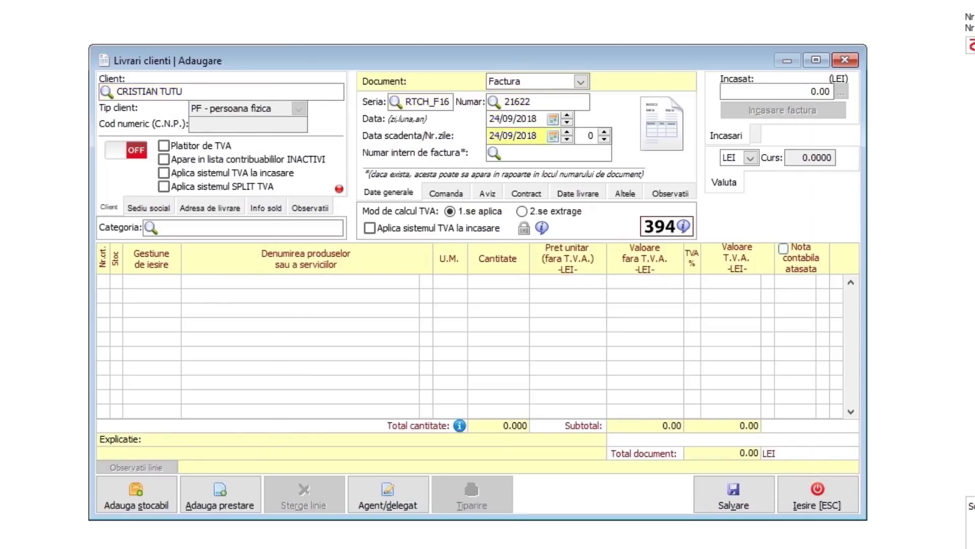
{"action": "key", "text": "Return"}
{"action": "type", "text": "VANZARE F"}
{"action": "key", "text": "Return"}
{"action": "type", "text": "874.35"}
{"action": "key", "text": "Return"}
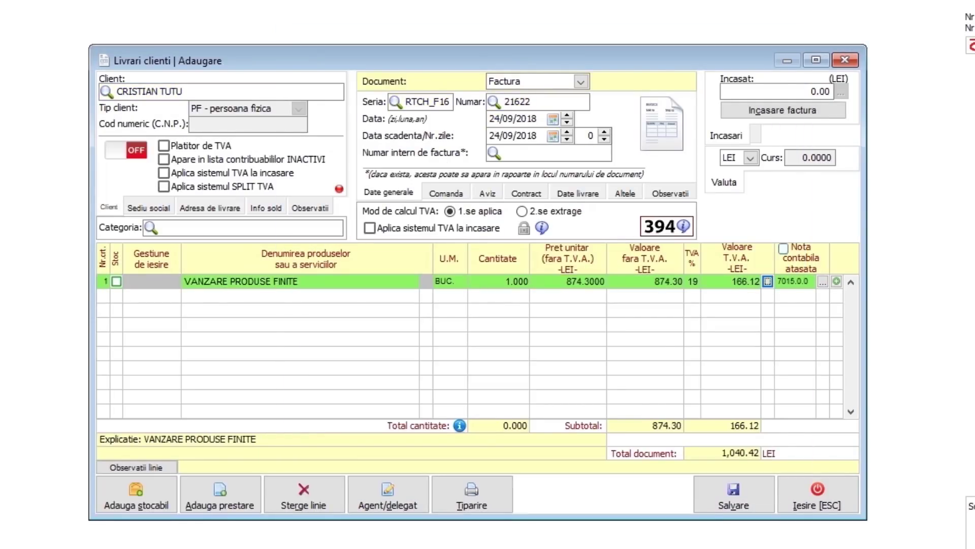
{"action": "key", "text": "ctrl+s"}
- Save invoice 21622 (1,040.42 LEI) and mark H4 as Yes
{"action": "key", "text": "Return"}
{"action": "key", "text": "alt+Tab"}
{"action": "type", "text": "Yes"}
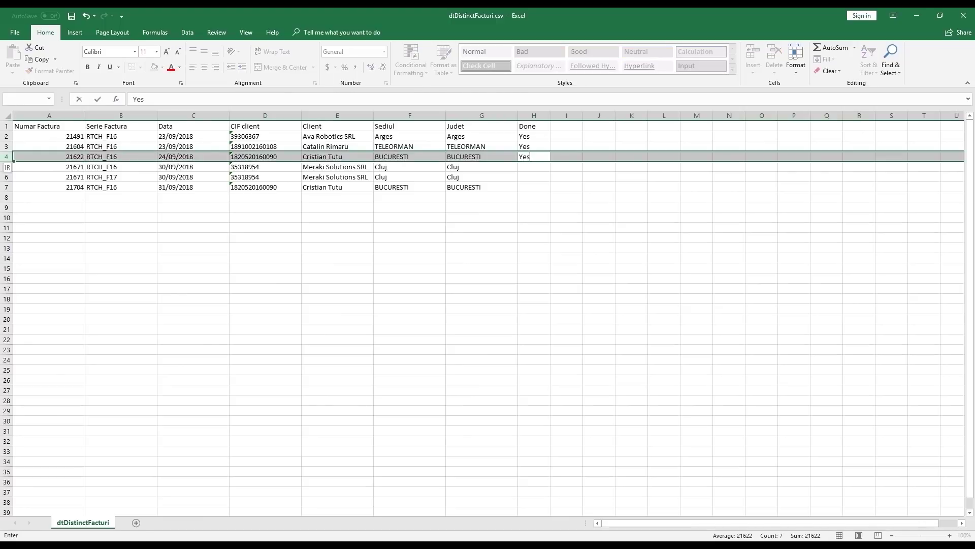
{"action": "key", "text": "Return"}
- Add MERAKI SOLUTIONS SRL by its fiscal code as a new client using ANAF data
{"action": "key", "text": "alt+Tab"}
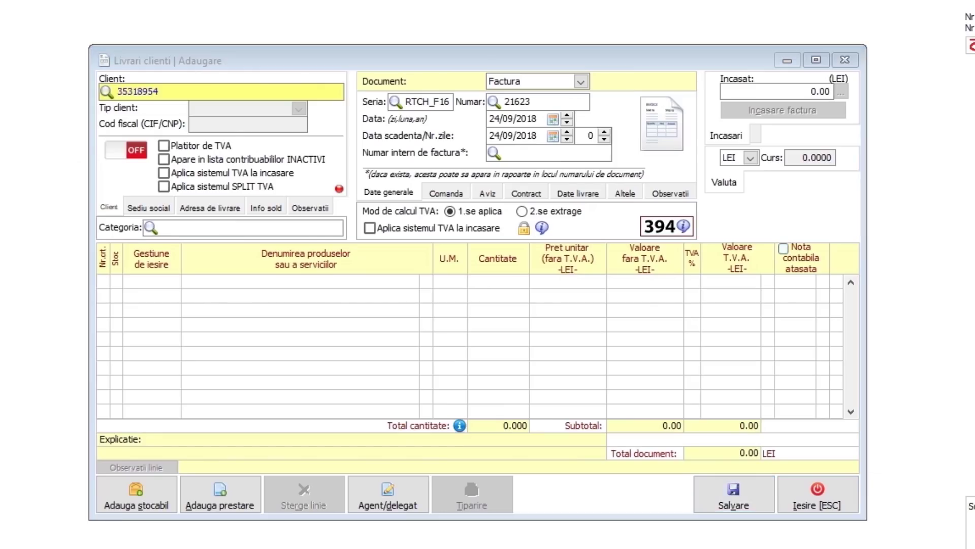
{"action": "key", "text": "Return"}
{"action": "key", "text": "Escape"}
{"action": "key", "text": "Return"}
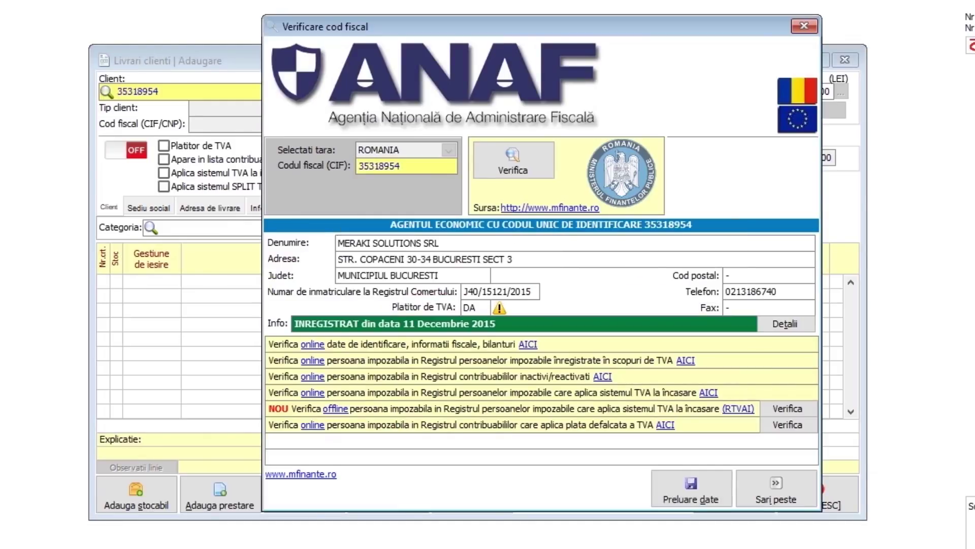
{"action": "key", "text": "Return"}
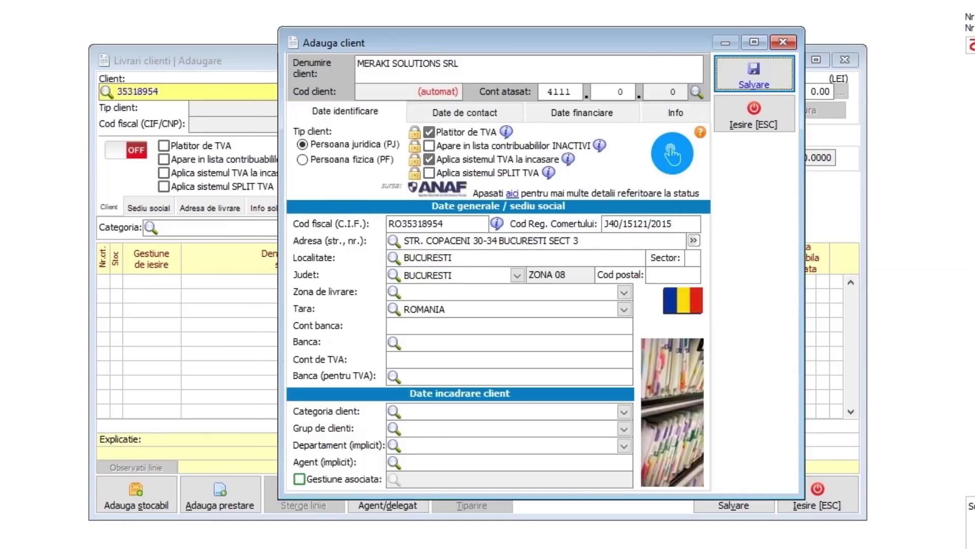
{"action": "key", "text": "Return"}
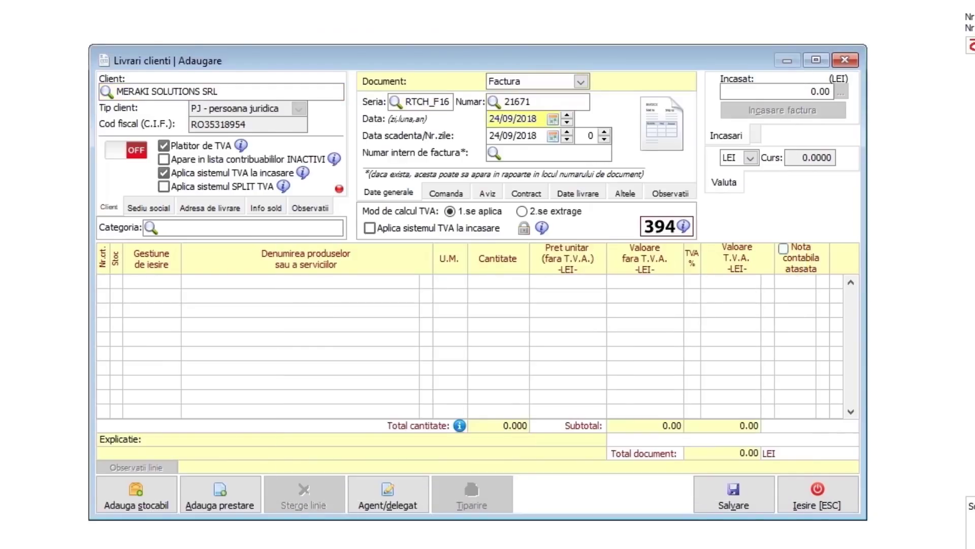
- Add the VANZARE PRODUSE FINITE line and save invoice 21671 dated 30/09/2018
{"action": "type", "text": "VANZ"}
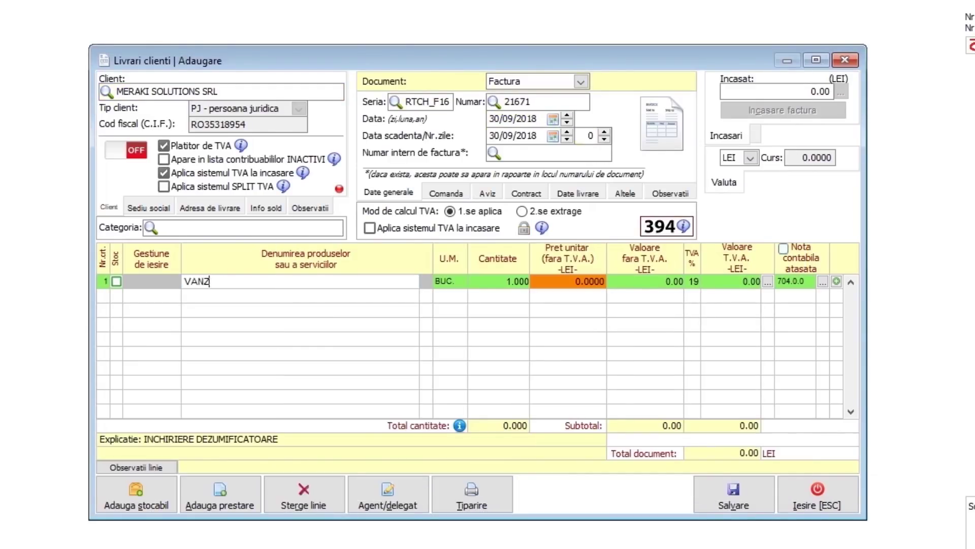
{"action": "type", "text": "ARE PRODUSE FINITE"}
{"action": "key", "text": "alt+v"}
{"action": "key", "text": "Return"}
{"action": "key", "text": "alt+Tab"}
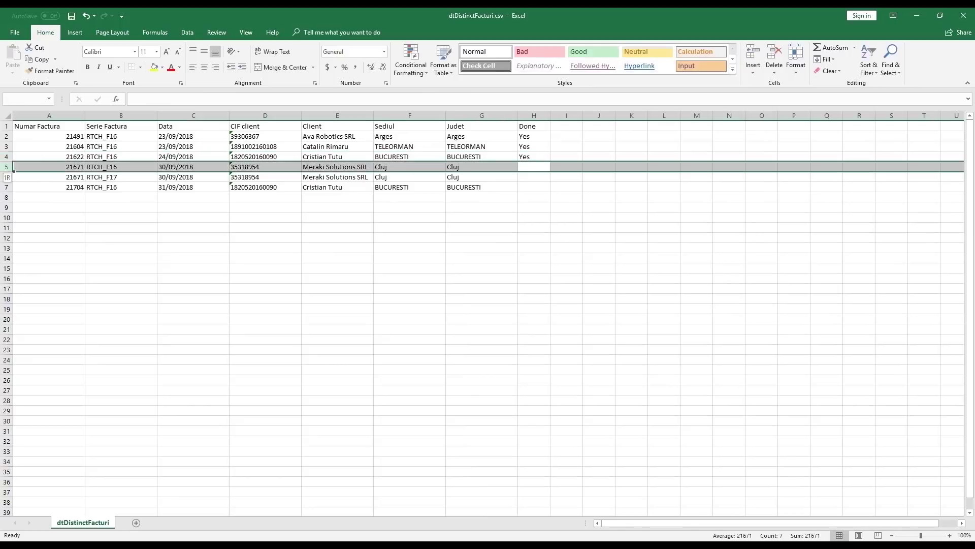
- Mark H5 as Yes, then start invoice 21704 for the existing private-person client
{"action": "type", "text": "Yes"}
{"action": "key", "text": "Down"}
{"action": "key", "text": "alt+Tab"}
{"action": "key", "text": "Return"}
{"action": "key", "text": "Return"}
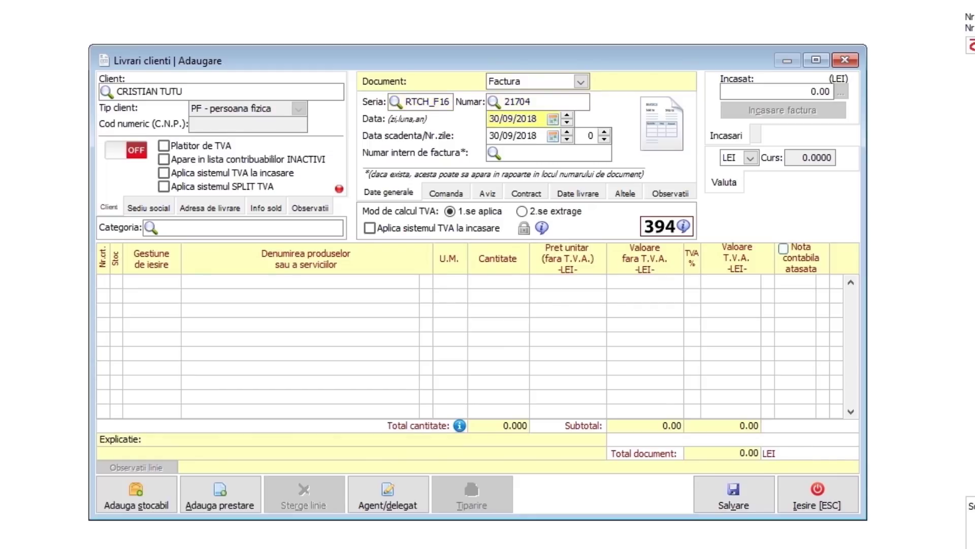